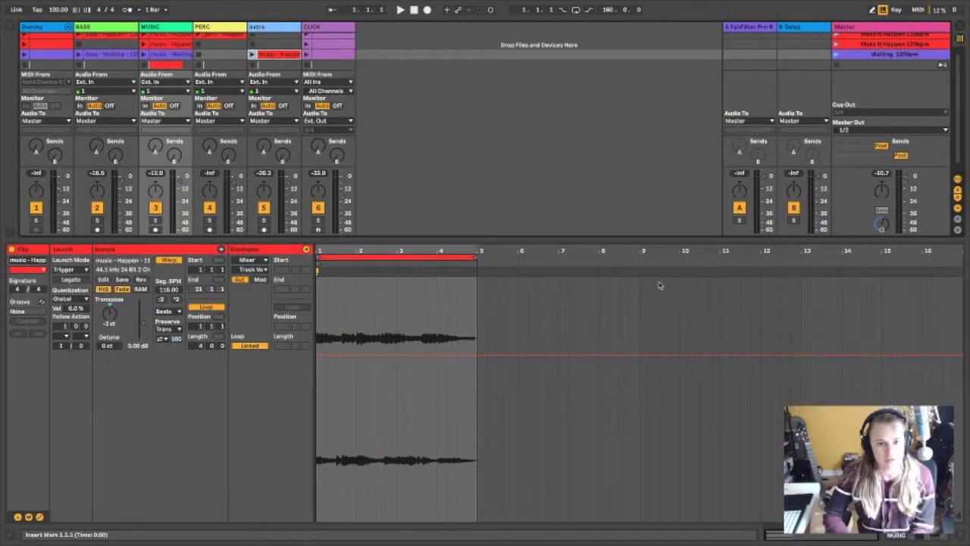
- Hide the clip details and switch to Arrangement view showing the MUSIC track's clip at bar 1
{"action": "left_click", "coordinate": [961, 536]}
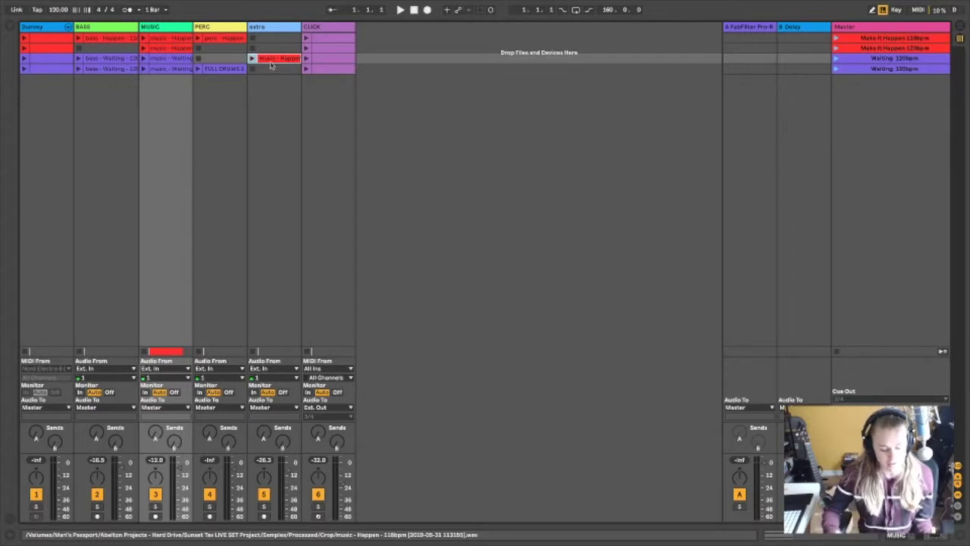
{"action": "key", "text": "Tab"}
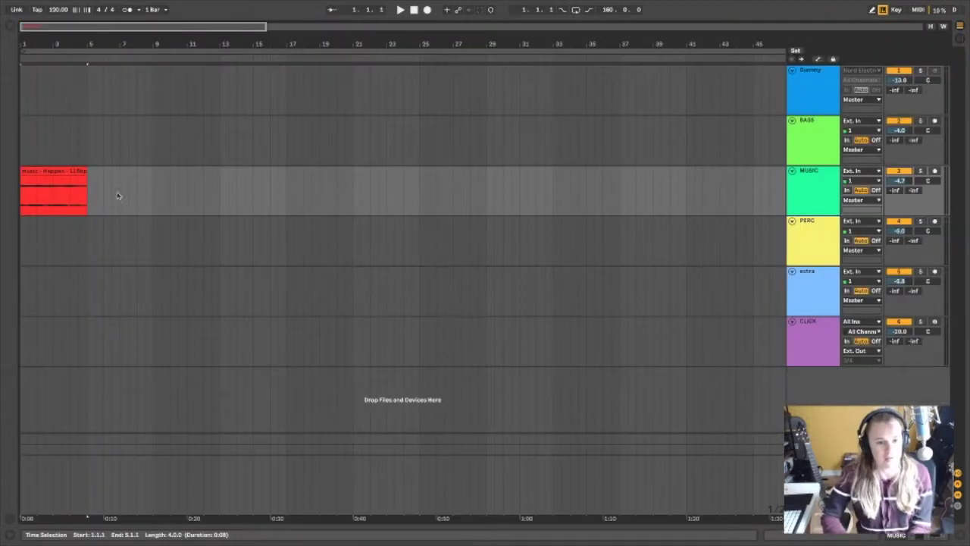
- Add a fade-out to the end of the MUSIC clip, audition it, and return to Session view
{"action": "left_click", "coordinate": [21, 199]}
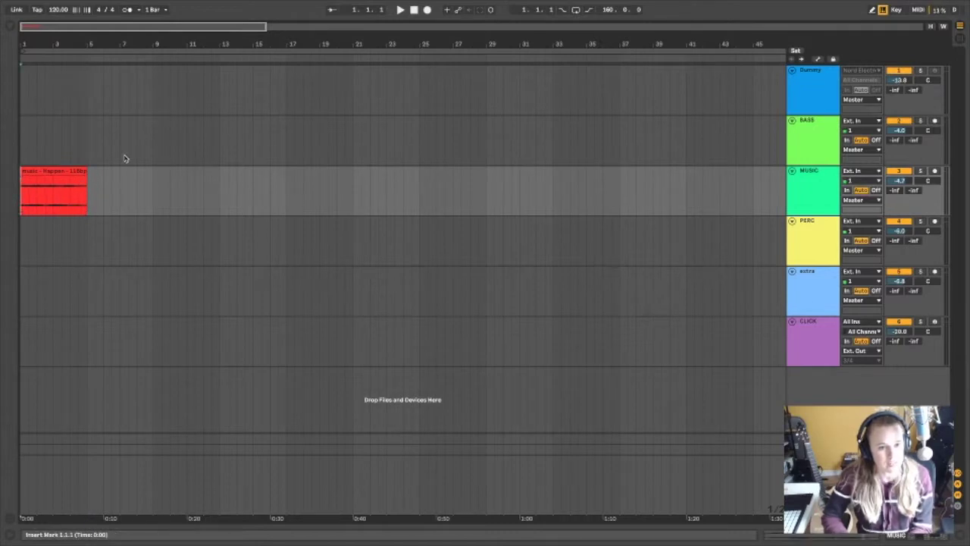
{"action": "key", "text": "space"}
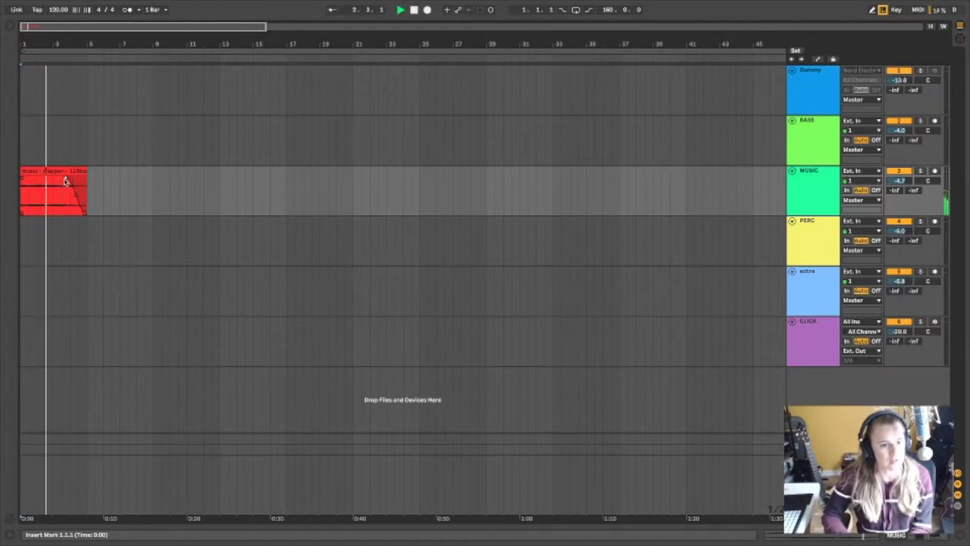
{"action": "mouse_move", "coordinate": [83, 180]}
{"action": "left_mouse_down"}
{"action": "mouse_move", "coordinate": [55, 179]}
{"action": "mouse_move", "coordinate": [25, 195]}
{"action": "left_mouse_up"}
{"action": "key", "text": "space"}
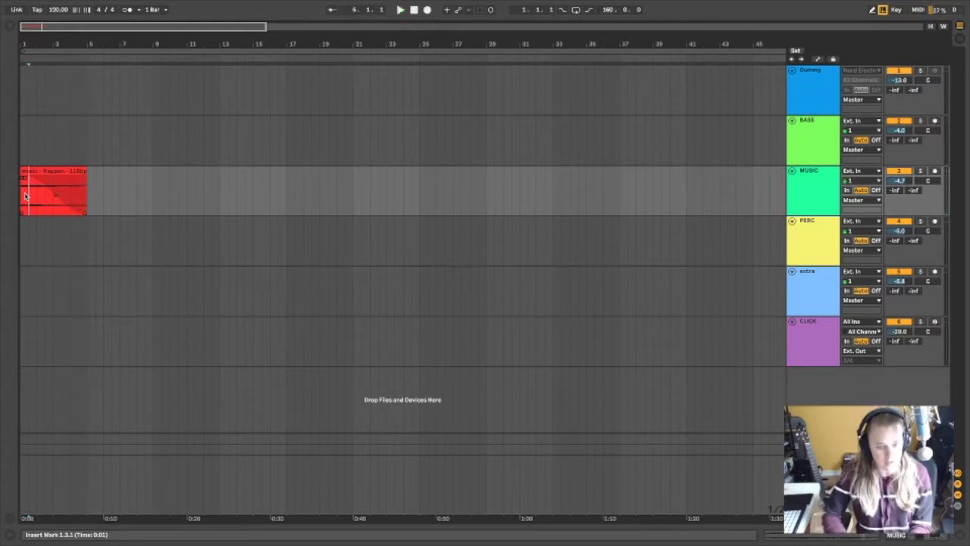
{"action": "key", "text": "Tab"}
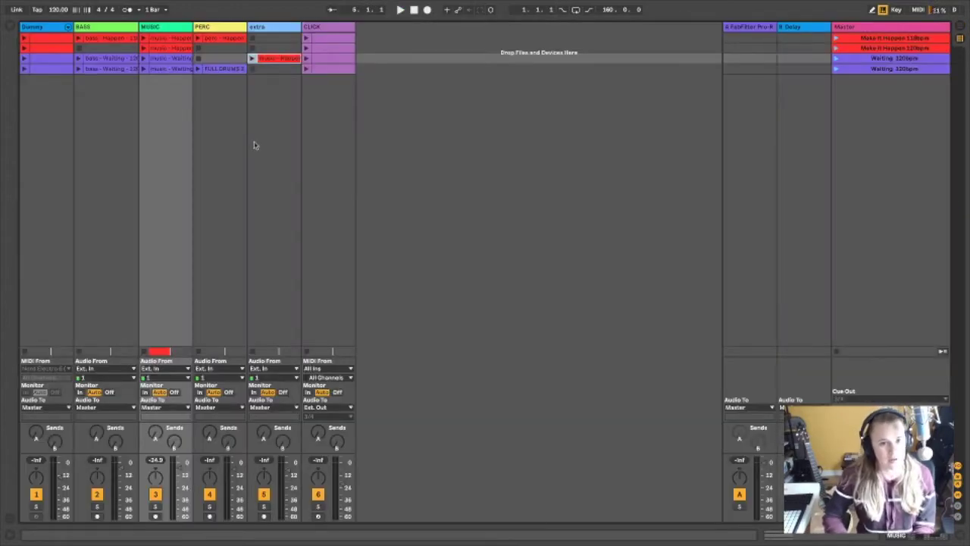
- Launch the extra track's 'music - Happen' clip and open its clip details
{"action": "left_click", "coordinate": [253, 59]}
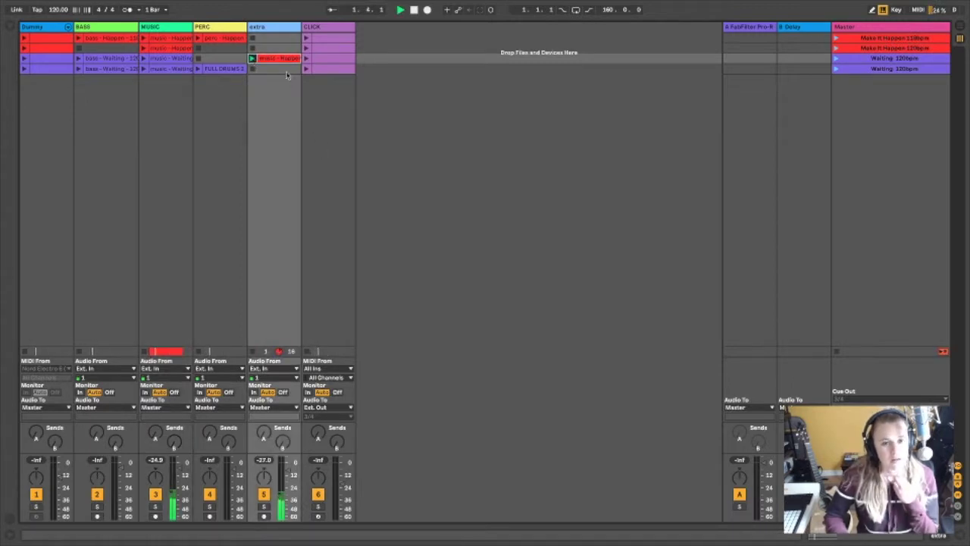
{"action": "left_click", "coordinate": [278, 61]}
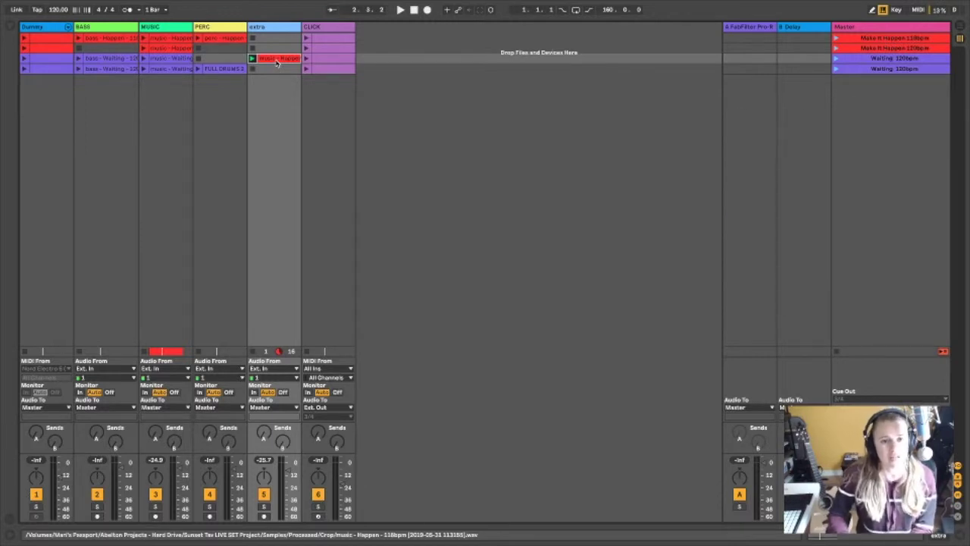
{"action": "double_click", "coordinate": [277, 60]}
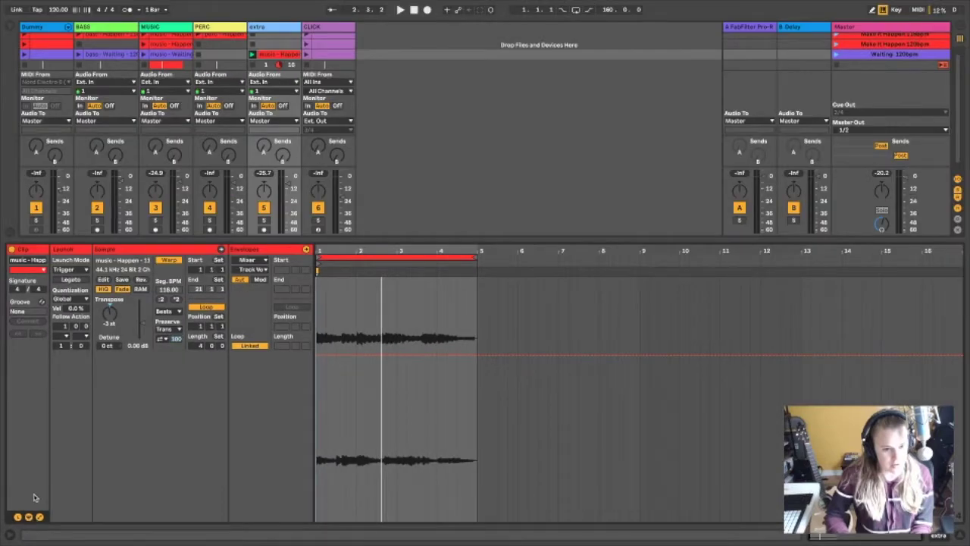
- Hide the Launch box, keeping the clip, sample and envelope sections visible
{"action": "left_click", "coordinate": [40, 516]}
{"action": "left_click", "coordinate": [40, 516]}
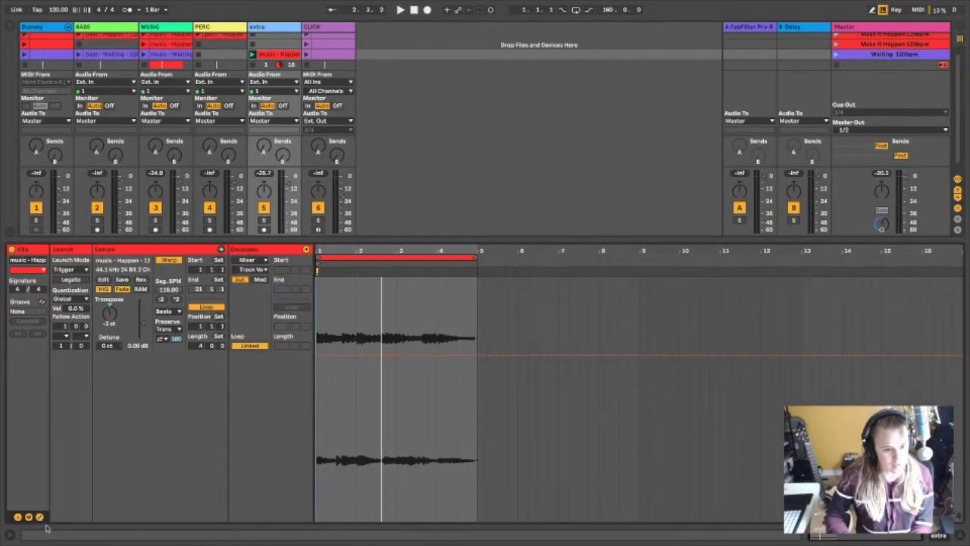
{"action": "left_click", "coordinate": [39, 517]}
{"action": "left_click", "coordinate": [39, 517]}
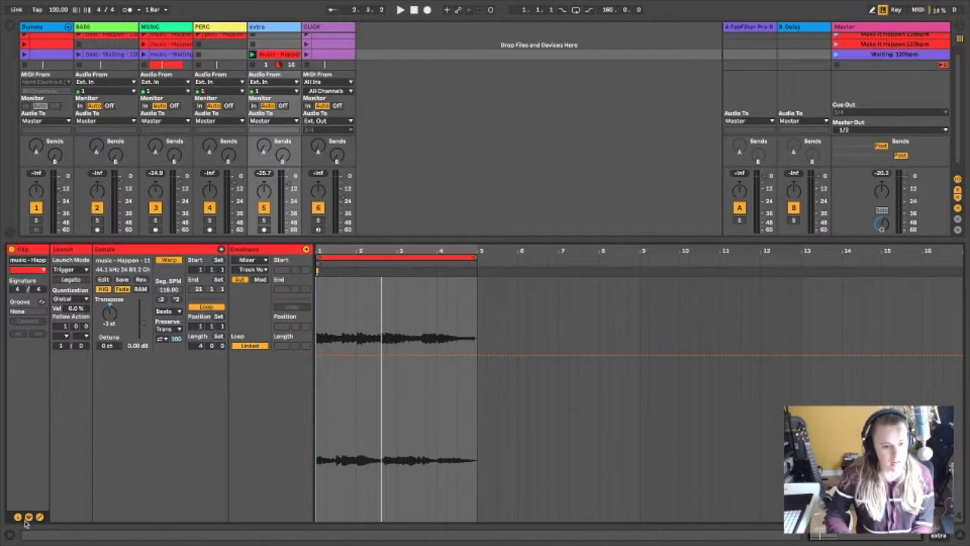
{"action": "left_click", "coordinate": [18, 516]}
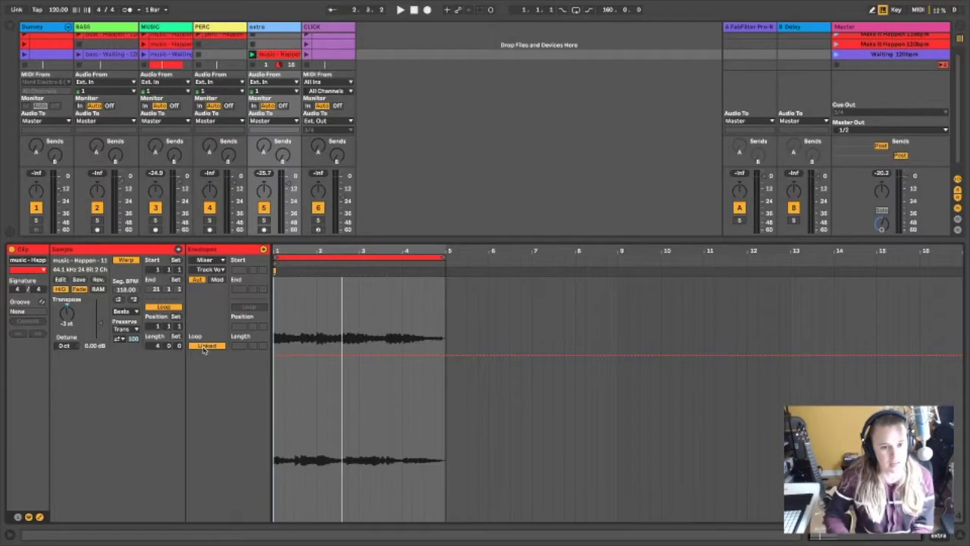
- Set the clip envelope to Unlinked with an 8-bar length, leaving the sample loop at 4 bars
{"action": "left_click", "coordinate": [206, 346]}
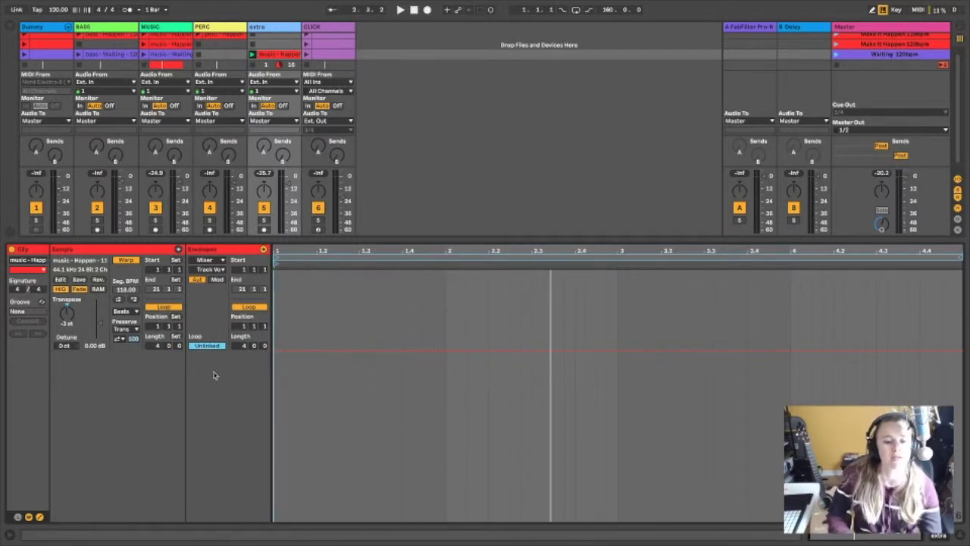
{"action": "left_click", "coordinate": [212, 347]}
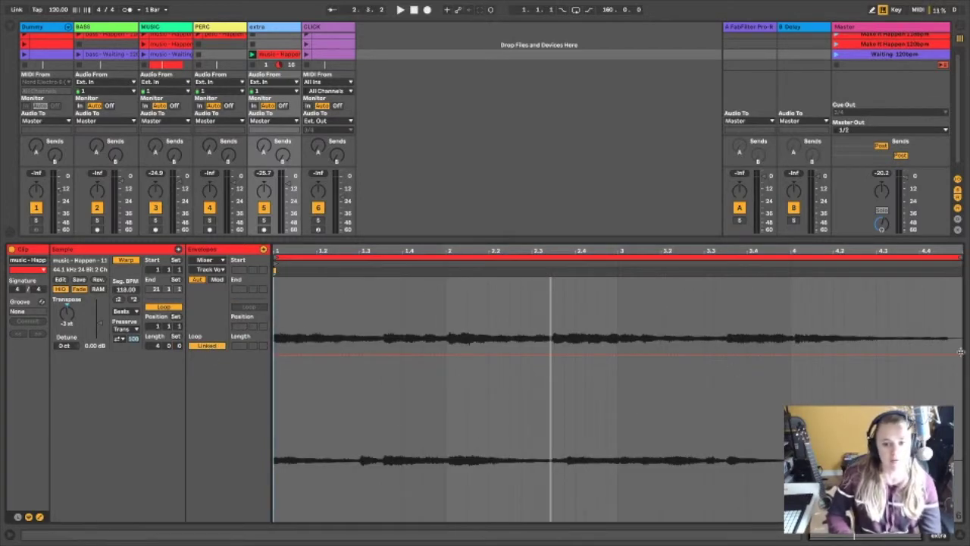
{"action": "left_click", "coordinate": [206, 345]}
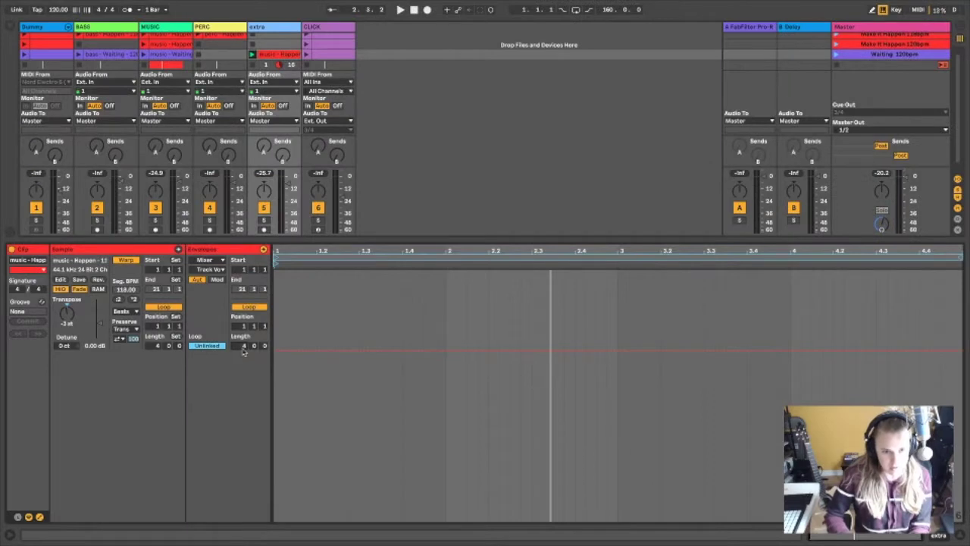
{"action": "left_click", "coordinate": [243, 345]}
{"action": "type", "text": "8"}
{"action": "key", "text": "Return"}
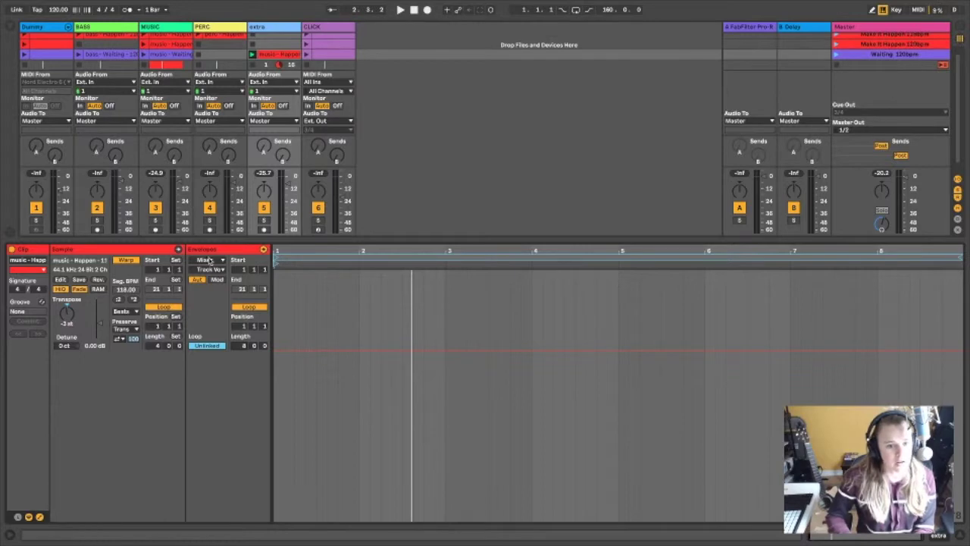
- Choose Mixer > Track Volume as the clip's envelope
{"action": "left_click", "coordinate": [211, 260]}
{"action": "left_click", "coordinate": [216, 277]}
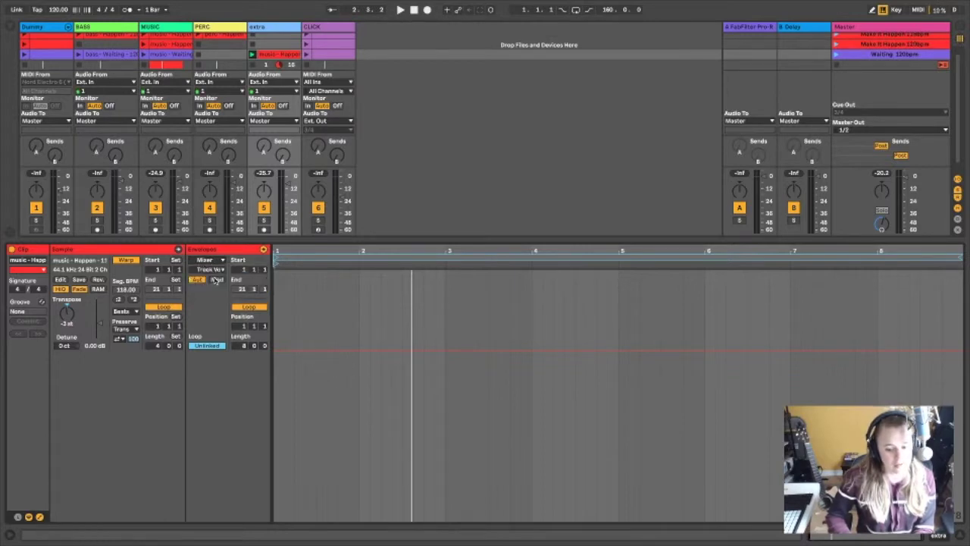
{"action": "left_click", "coordinate": [221, 272]}
{"action": "left_click", "coordinate": [224, 297]}
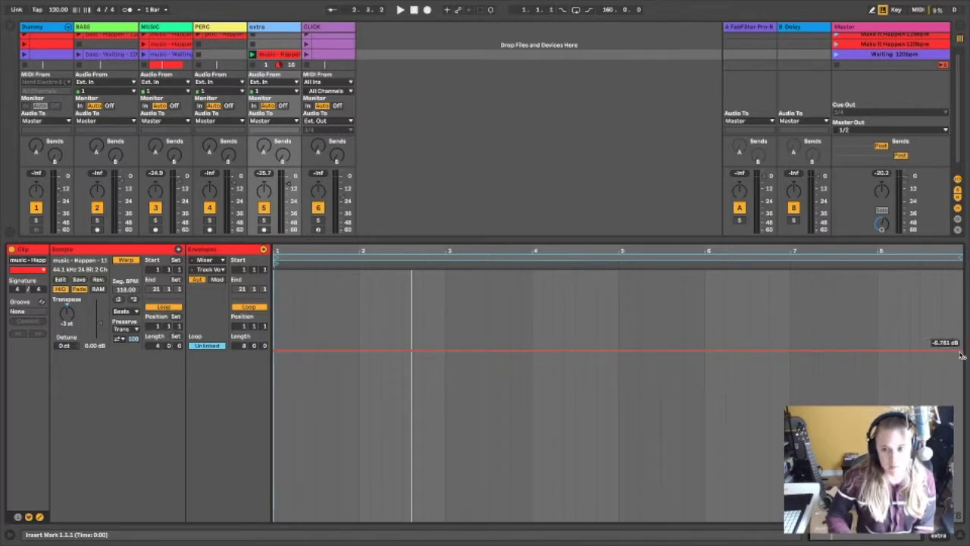
- Pull the volume envelope's end breakpoint down and bend the line into a downward curve
{"action": "left_click_drag", "start_coordinate": [957, 350], "coordinate": [957, 521]}
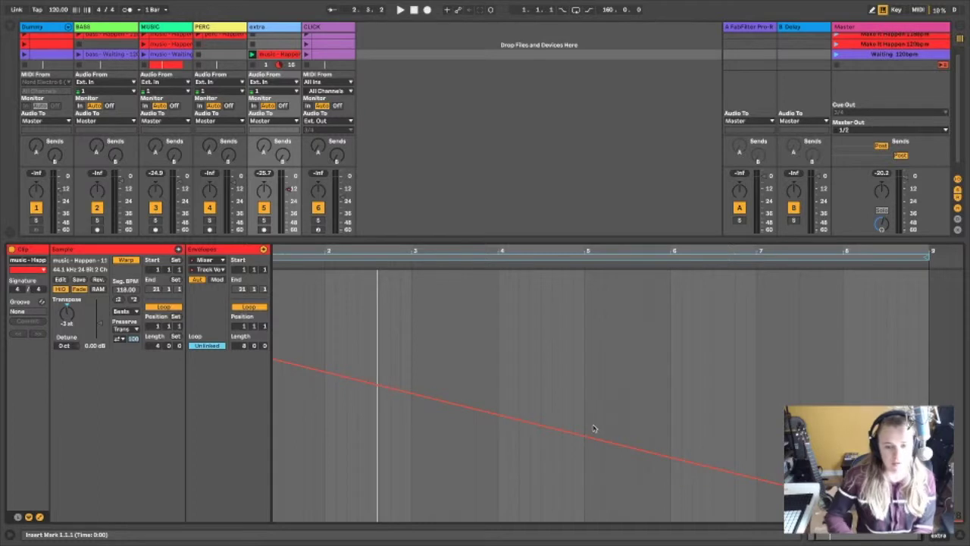
{"action": "scroll", "coordinate": [450, 448], "scroll_direction": "up", "scroll_amount": 2}
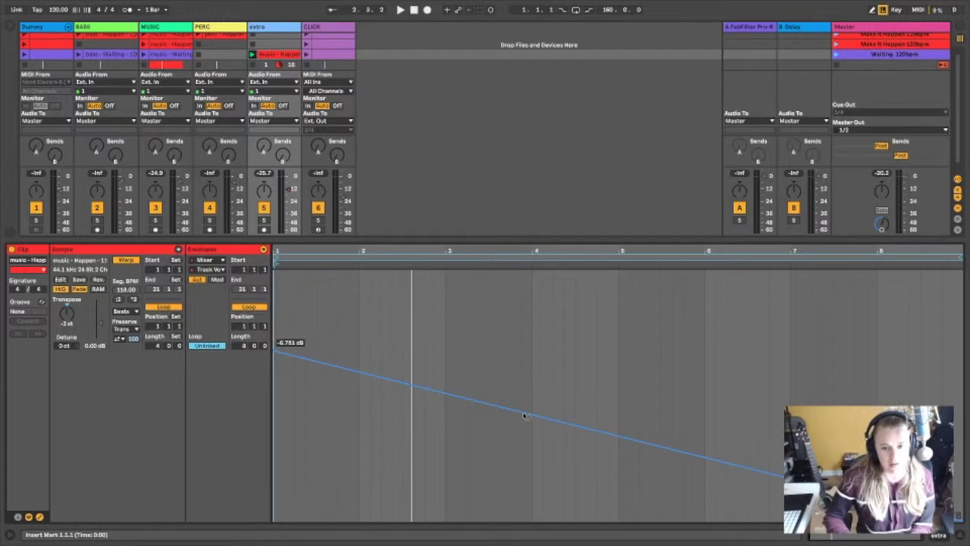
{"action": "left_click_drag", "start_coordinate": [531, 414], "coordinate": [530, 379]}
{"action": "left_click_drag", "start_coordinate": [595, 391], "coordinate": [595, 387]}
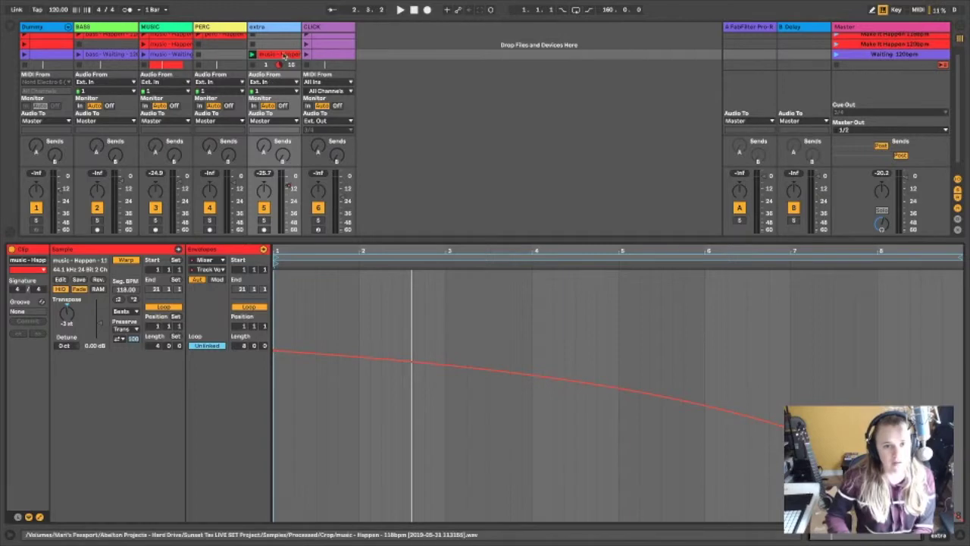
{"action": "left_click", "coordinate": [279, 54]}
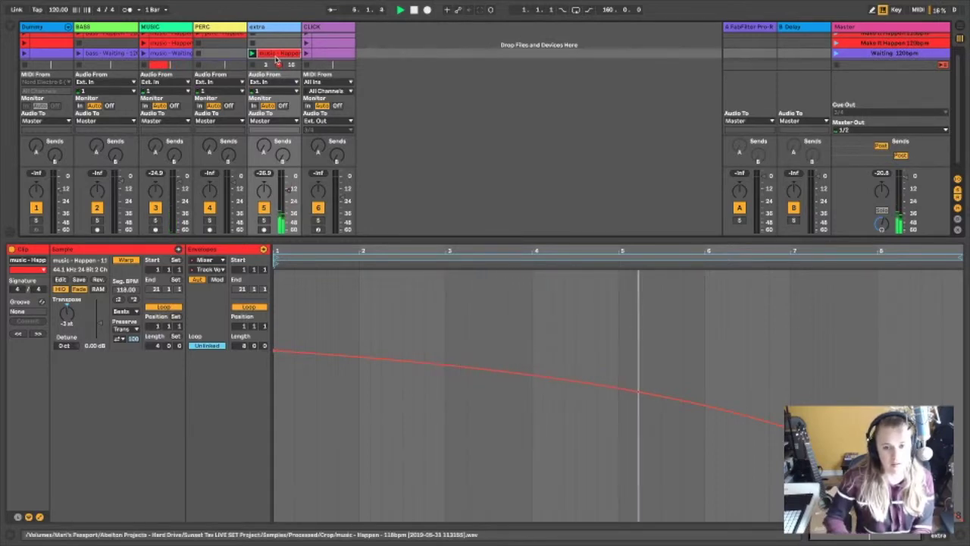
- Close the clip details to reveal the full Session View grid and mixer
{"action": "left_click", "coordinate": [961, 537]}
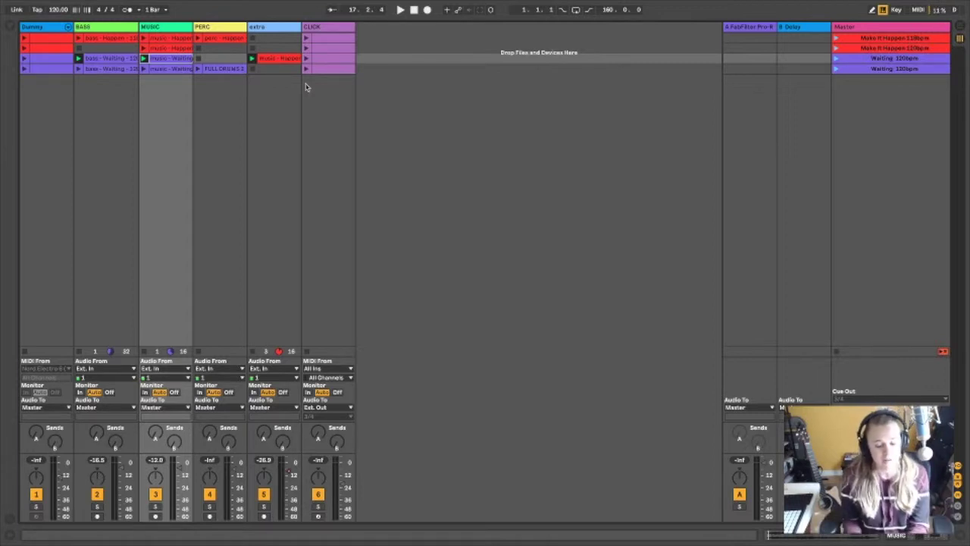
- Reopen the extra track clip's details to show its 8-bar downward Track Volume envelope
{"action": "left_click", "coordinate": [277, 60]}
{"action": "double_click", "coordinate": [277, 59]}
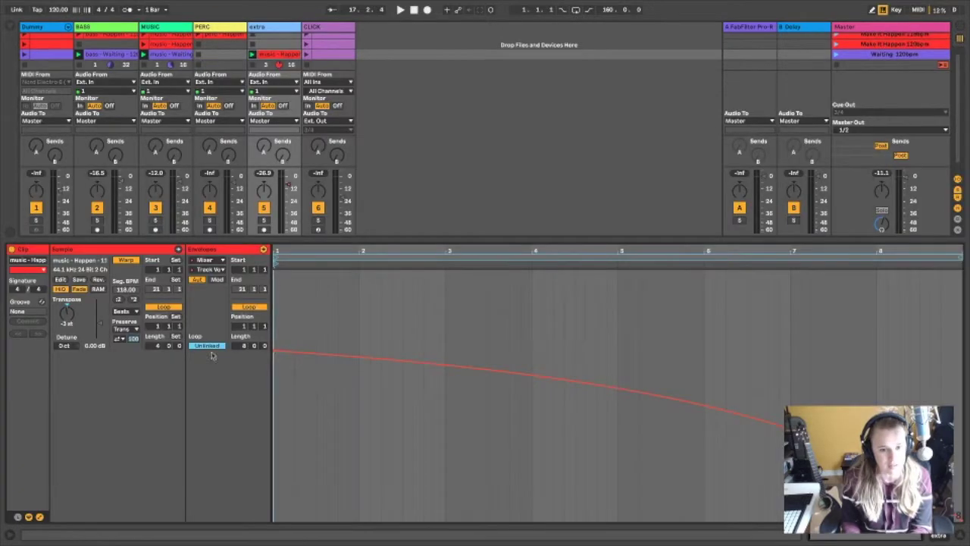